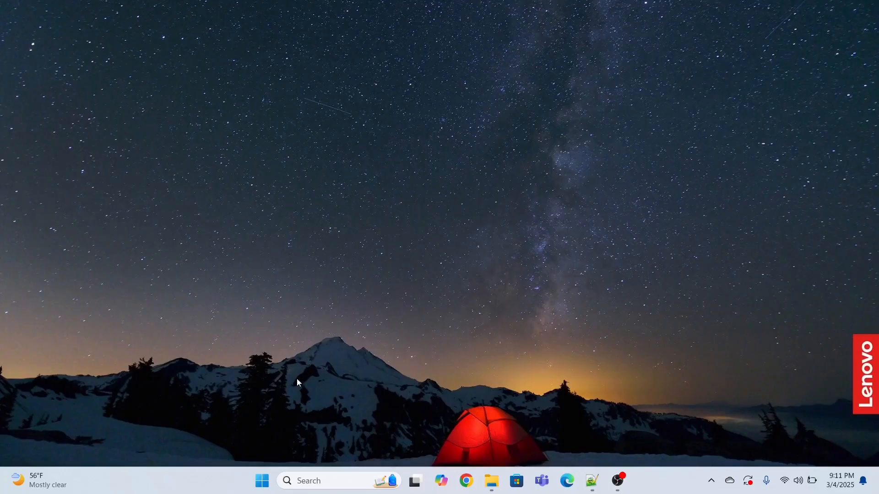
# Open Computer Management from a system search and show the Disk Management view.
pyautogui.click(313, 487)
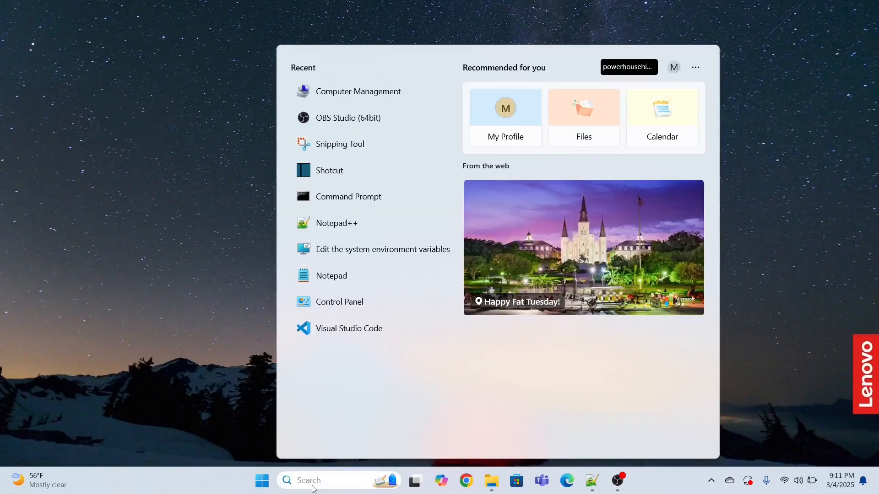
pyautogui.write('com')
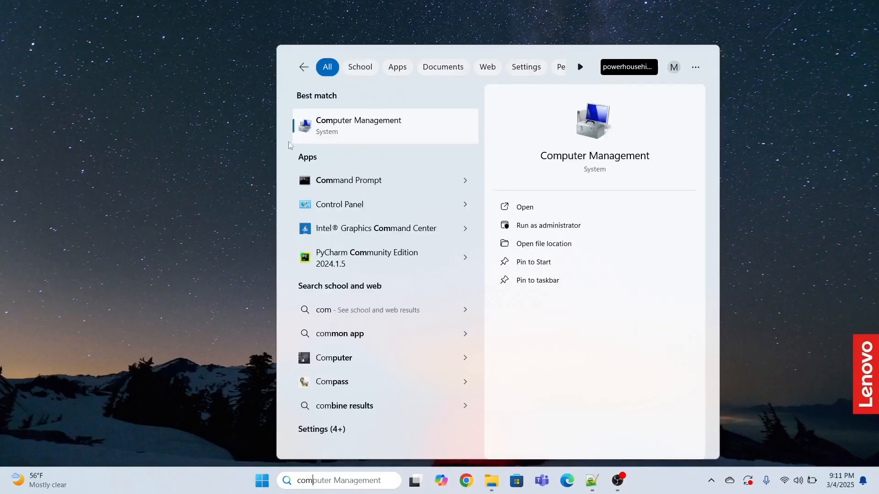
pyautogui.click(346, 134)
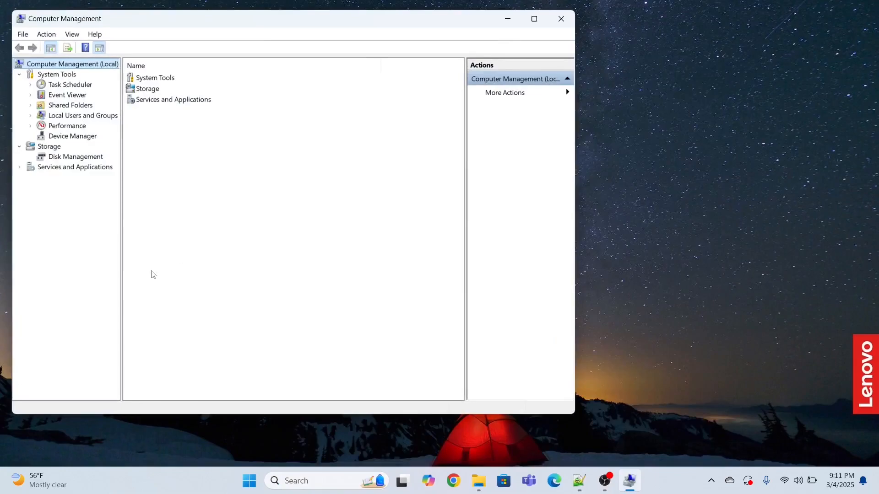
pyautogui.click(71, 160)
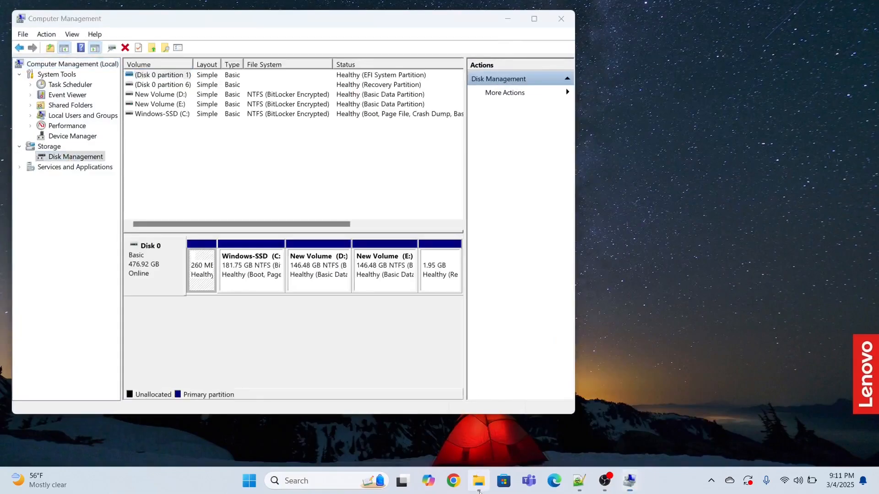
# Check the existing drives under This PC in File Explorer and return to Computer Management in a maximized window.
pyautogui.click(478, 481)
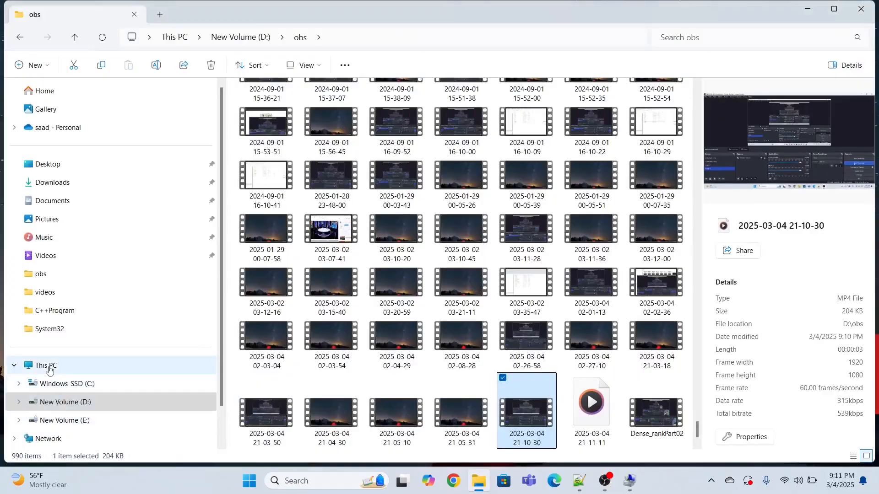
pyautogui.click(49, 369)
pyautogui.click(391, 236)
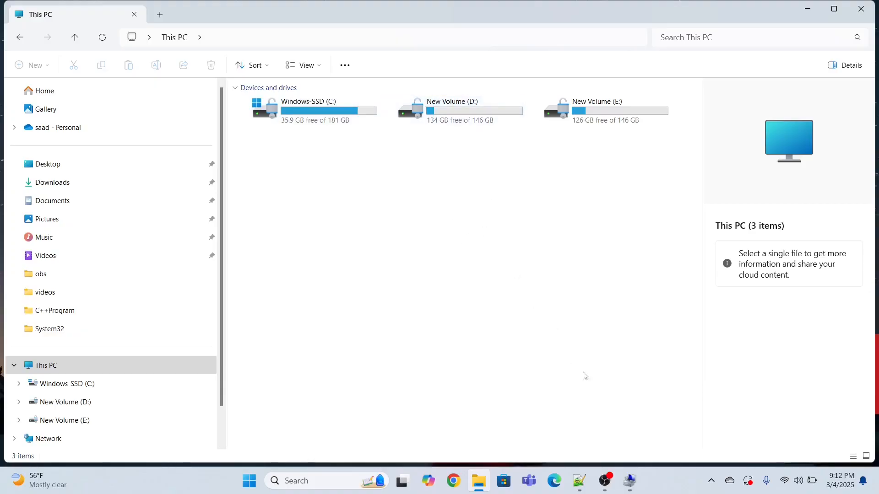
pyautogui.click(636, 493)
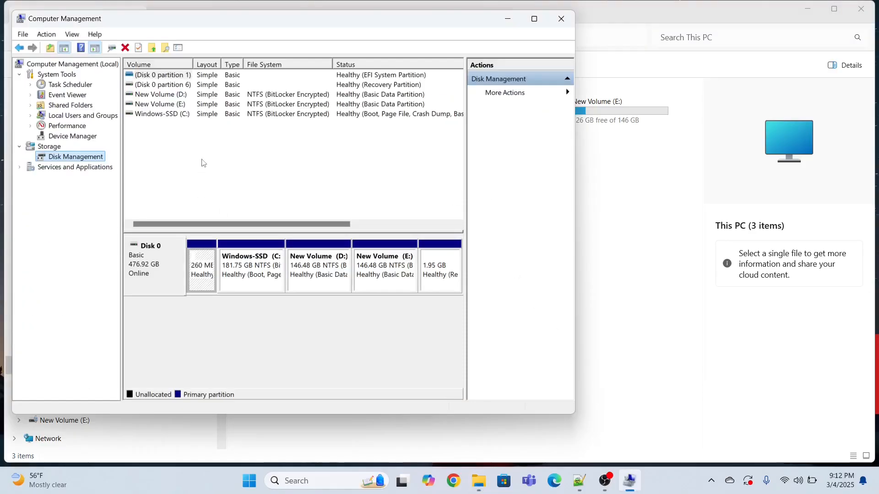
pyautogui.click(533, 19)
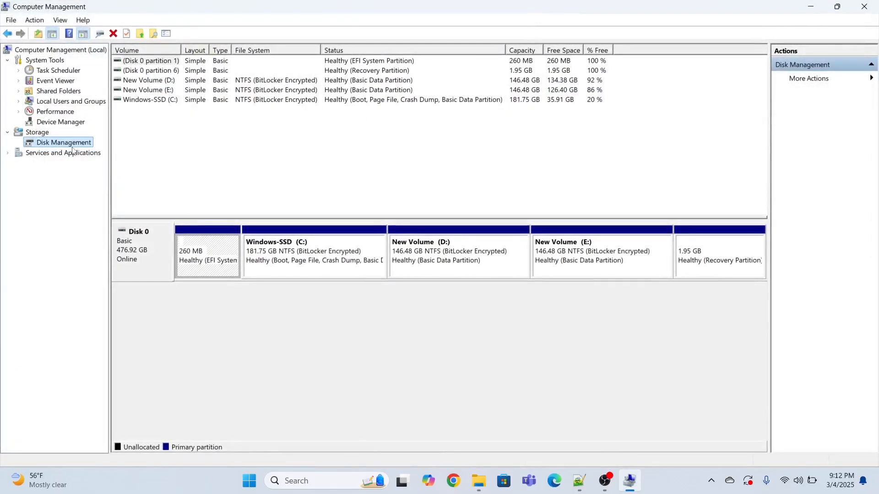
# Shrink volume D: by 6000 MB to free up unallocated space on Disk 0.
pyautogui.click(428, 269)
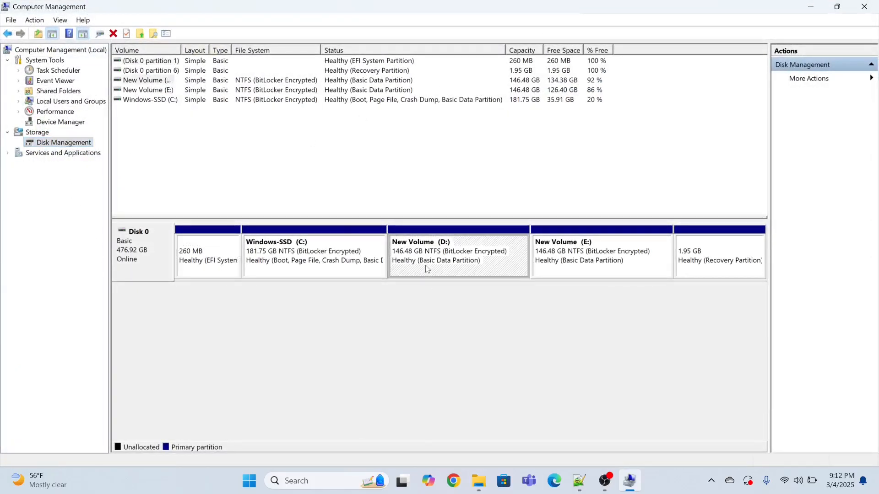
pyautogui.rightClick(431, 262)
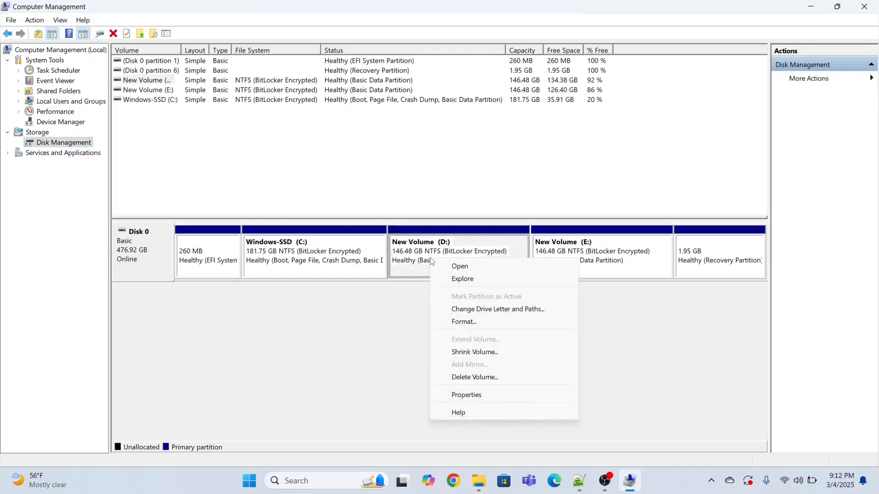
pyautogui.click(469, 356)
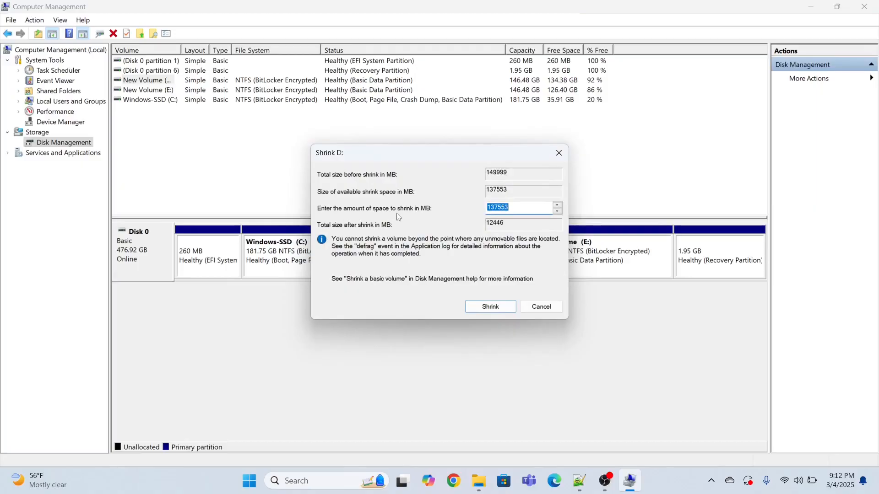
pyautogui.click(525, 207)
pyautogui.doubleClick(525, 207)
pyautogui.write('6000')
pyautogui.click(489, 310)
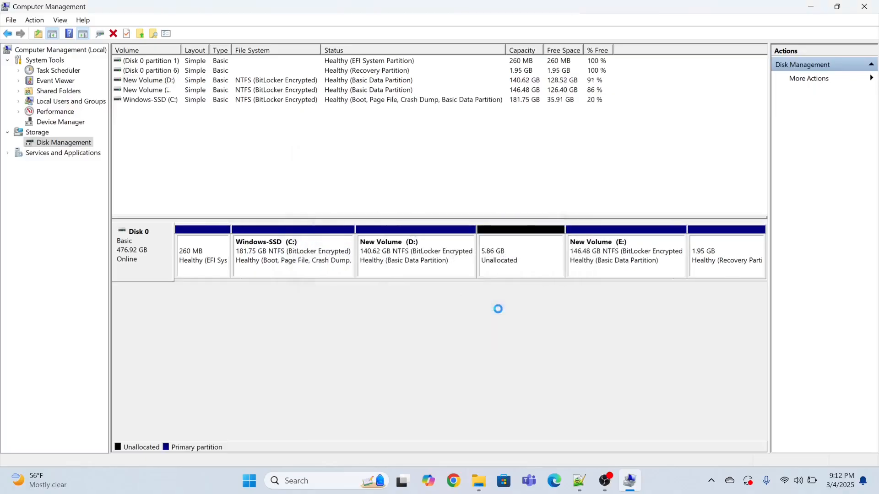
# Create a 6000 MB simple volume in the unallocated space with letter F, quick-formatted as NTFS, and check it in File Explorer.
pyautogui.click(505, 261)
pyautogui.rightClick(505, 261)
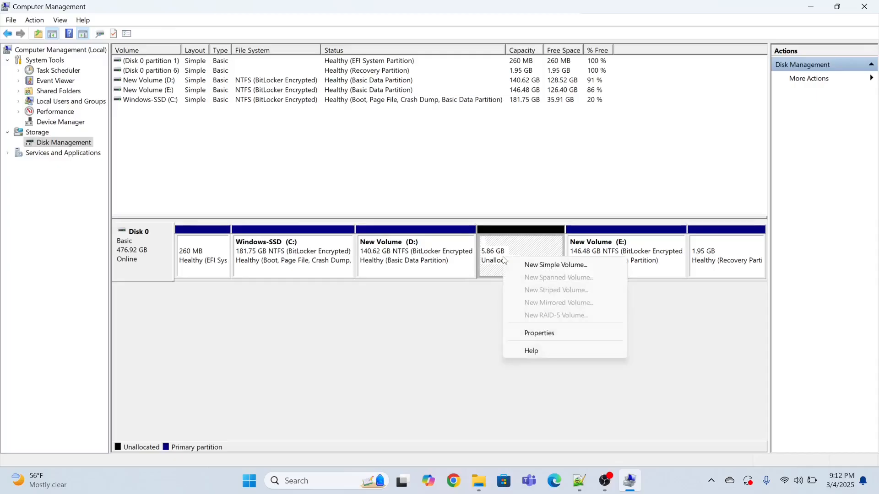
pyautogui.click(529, 267)
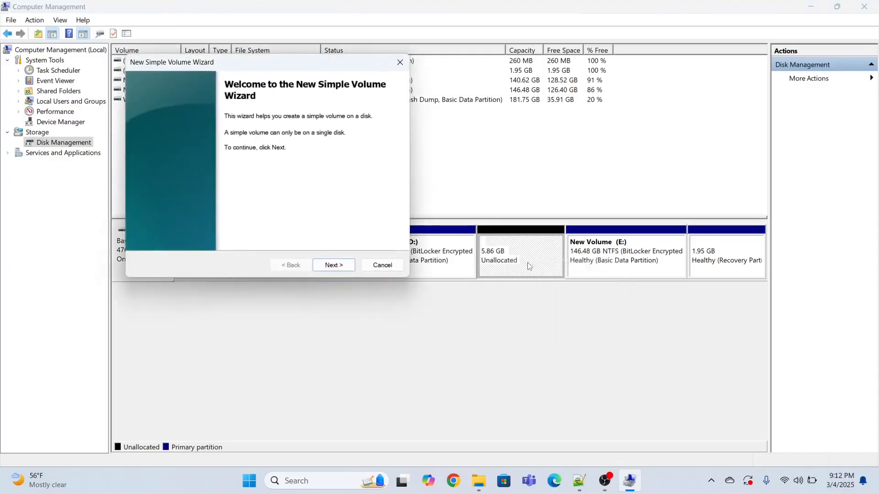
pyautogui.click(327, 268)
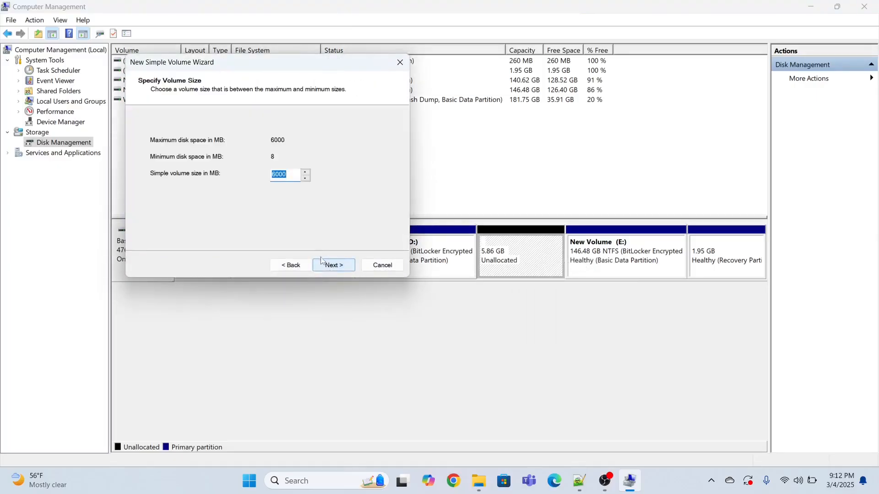
pyautogui.click(325, 265)
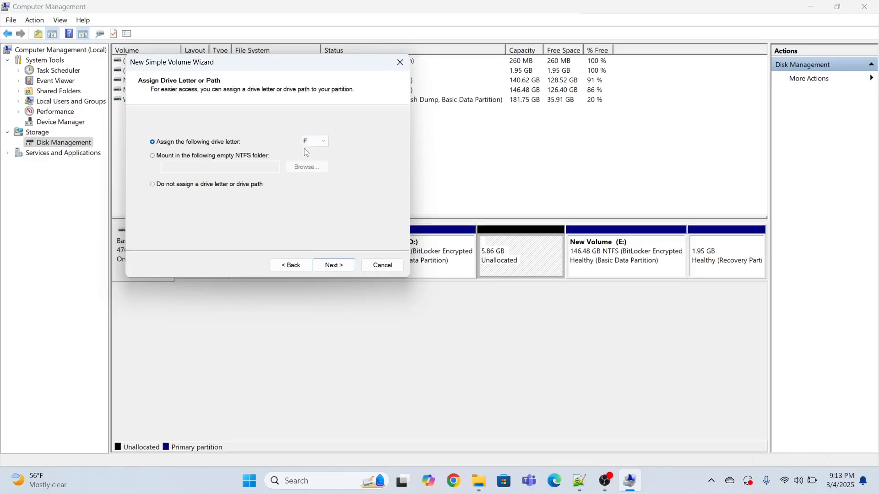
pyautogui.click(335, 268)
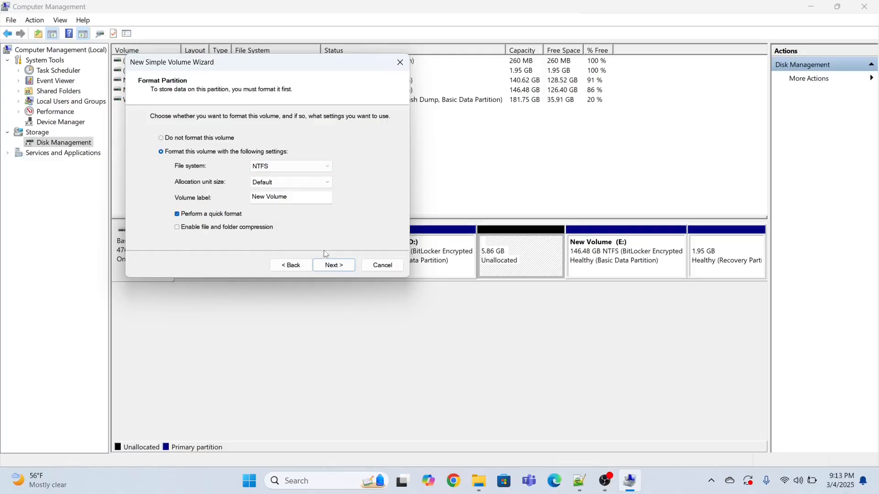
pyautogui.click(334, 266)
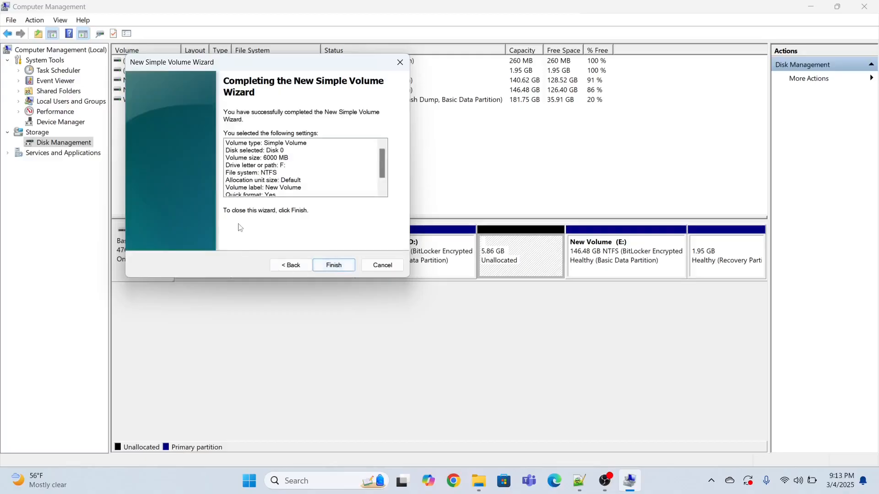
pyautogui.click(330, 263)
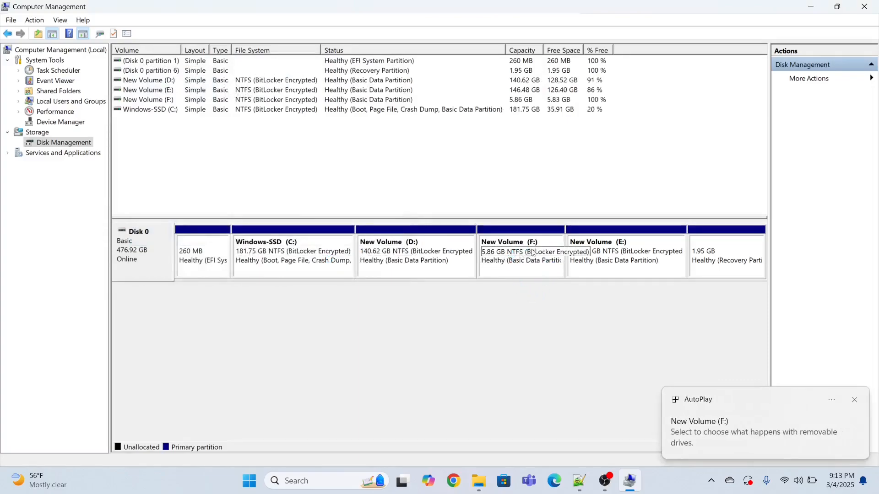
pyautogui.click(482, 483)
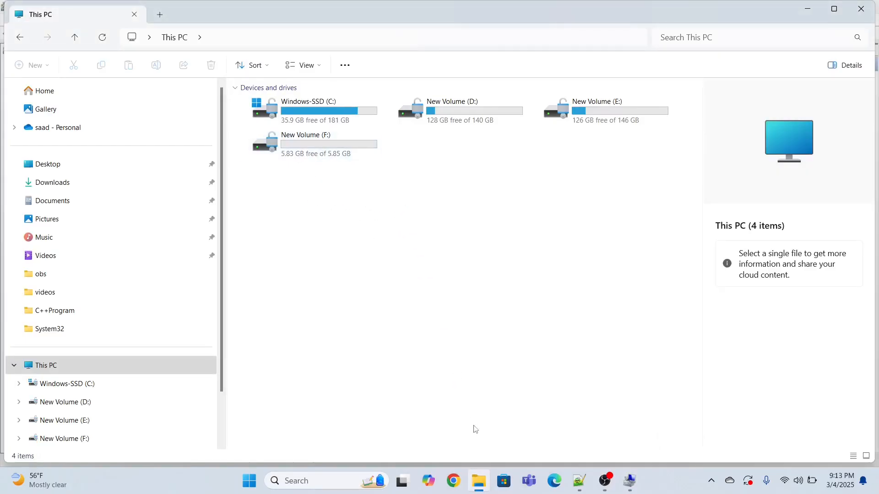
pyautogui.click(481, 481)
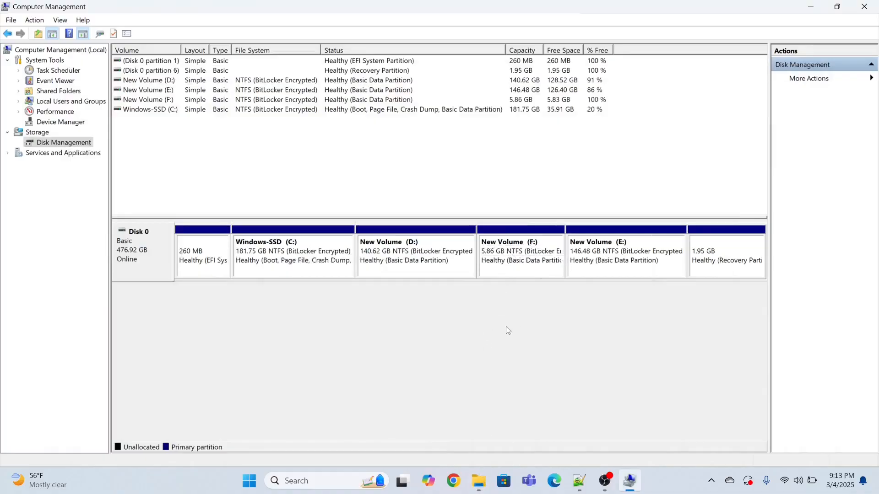
# Delete the simple volume F: from Disk 0, accepting the erasure of its data.
pyautogui.click(513, 250)
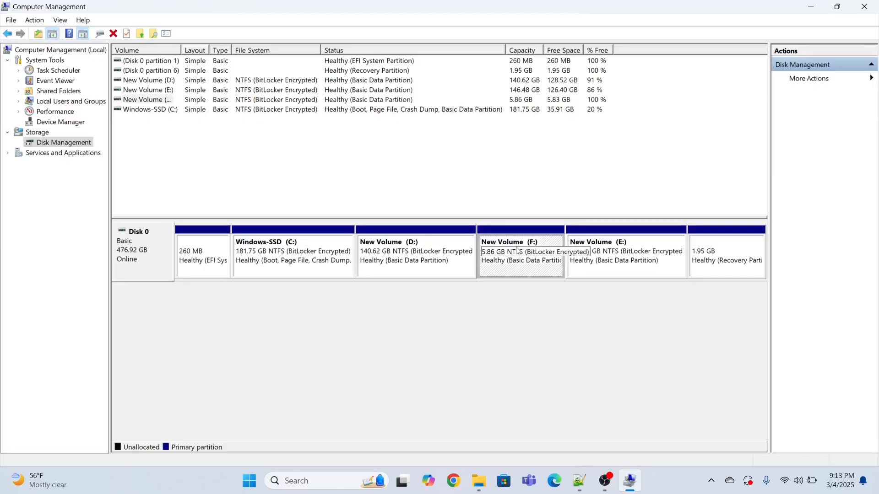
pyautogui.rightClick(506, 243)
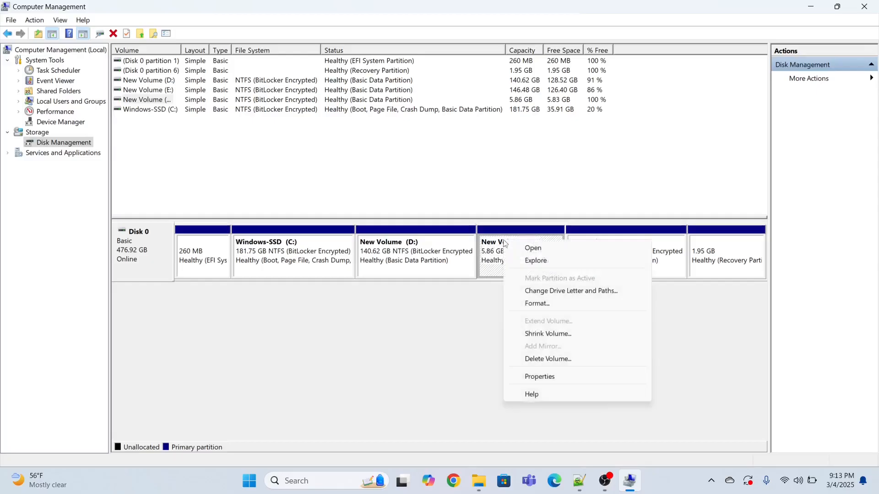
pyautogui.click(551, 358)
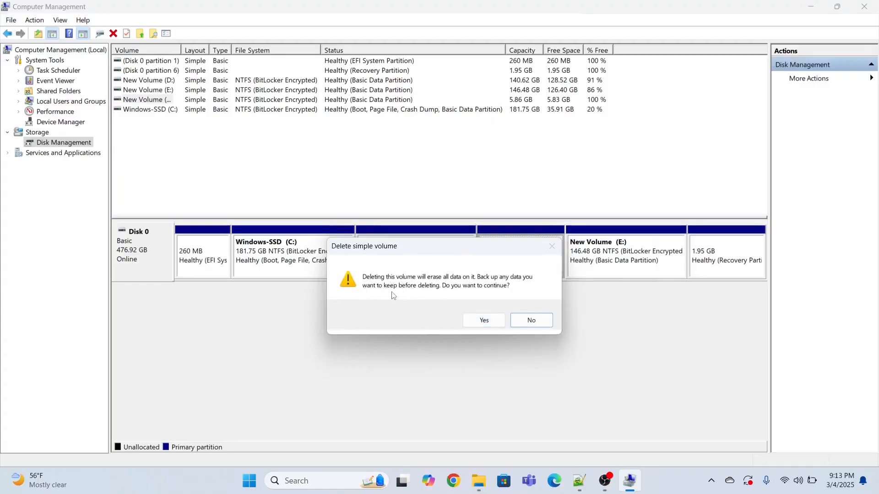
pyautogui.click(487, 329)
pyautogui.click(487, 328)
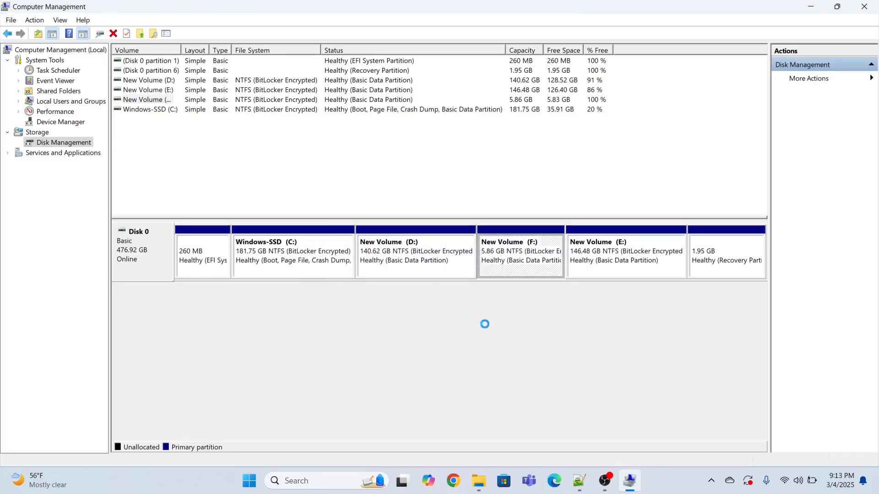
pyautogui.click(477, 333)
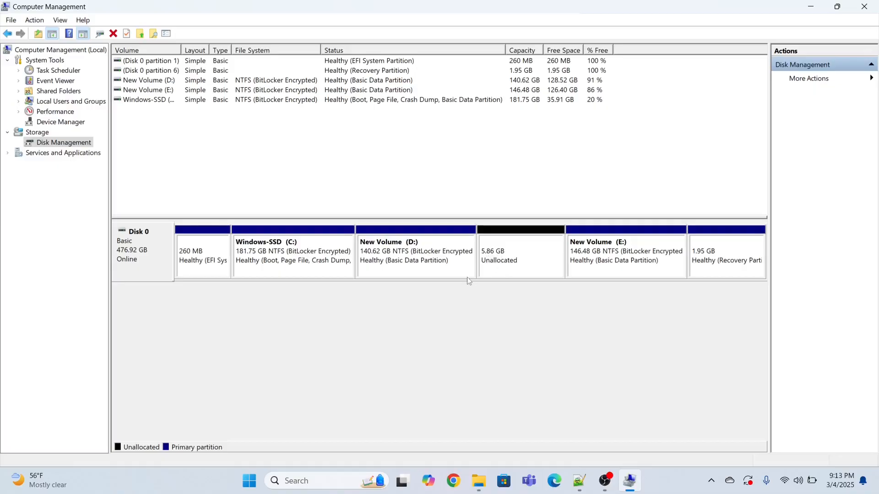
# Extend volume D: with the 6000 MB of unallocated space on Disk 0.
pyautogui.click(409, 257)
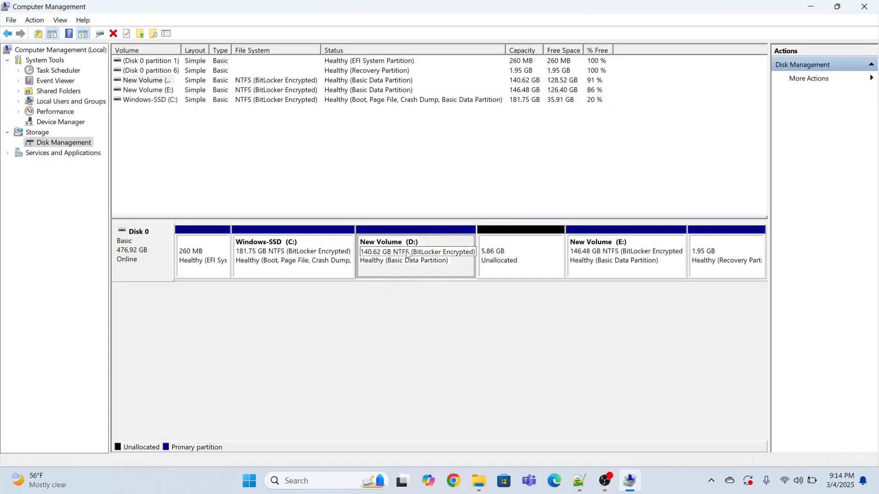
pyautogui.rightClick(409, 257)
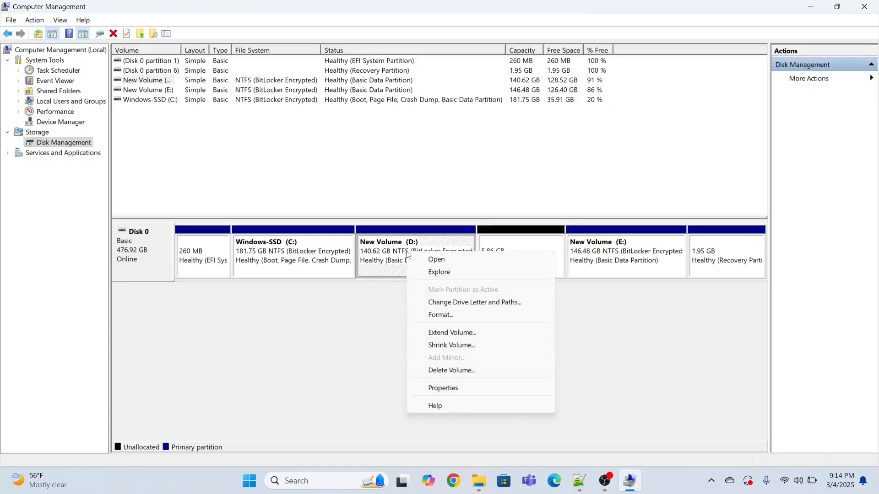
pyautogui.click(462, 338)
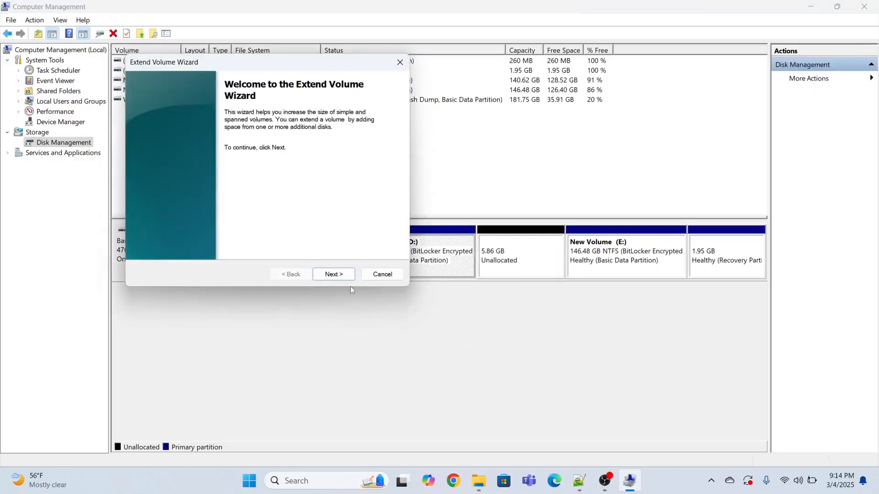
pyautogui.click(333, 277)
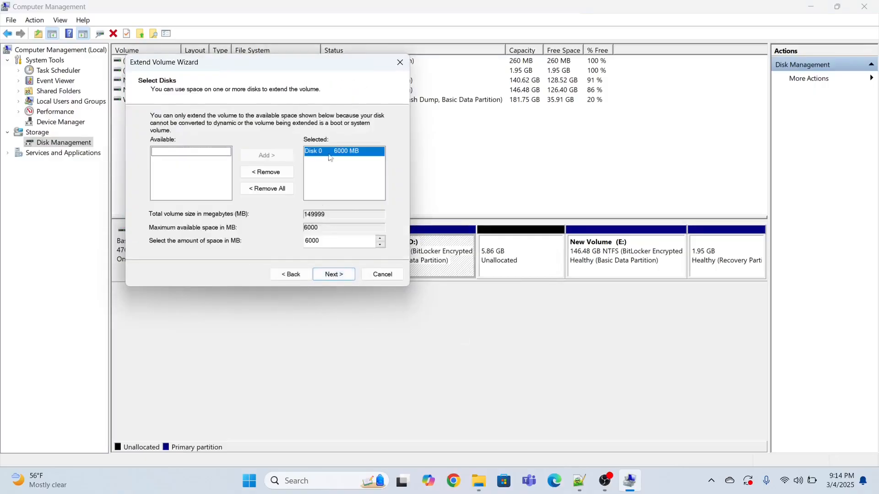
pyautogui.click(334, 275)
pyautogui.click(334, 275)
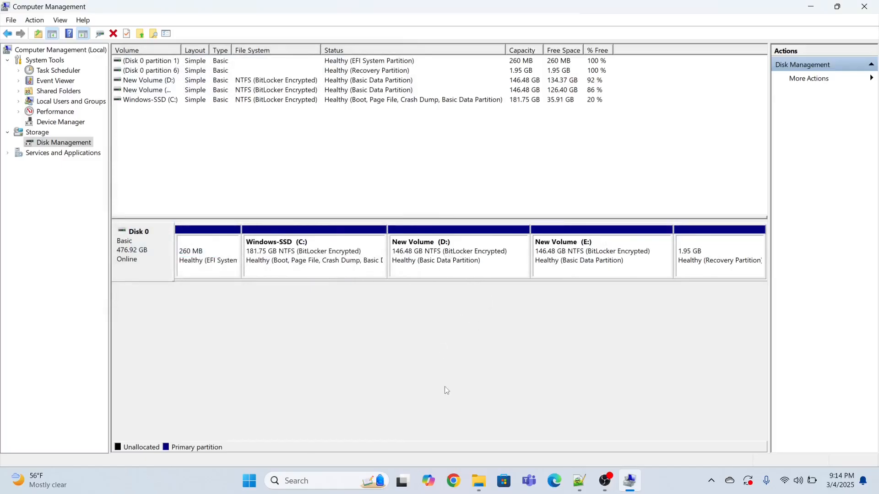
# Check the drives under This PC in File Explorer and minimize the open windows to return to the desktop.
pyautogui.click(479, 480)
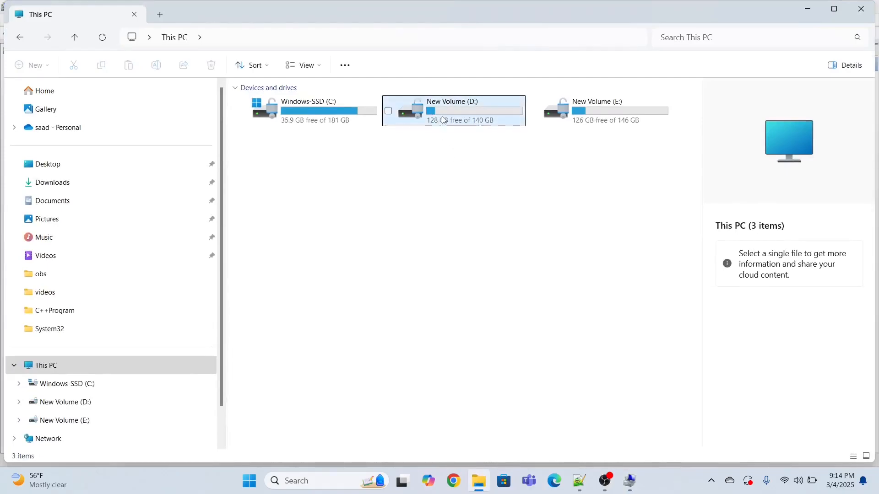
pyautogui.click(481, 485)
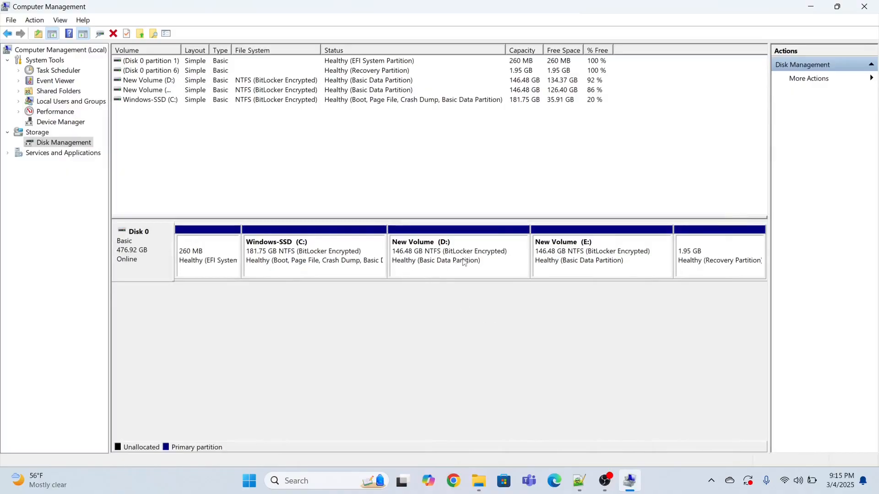
pyautogui.click(811, 7)
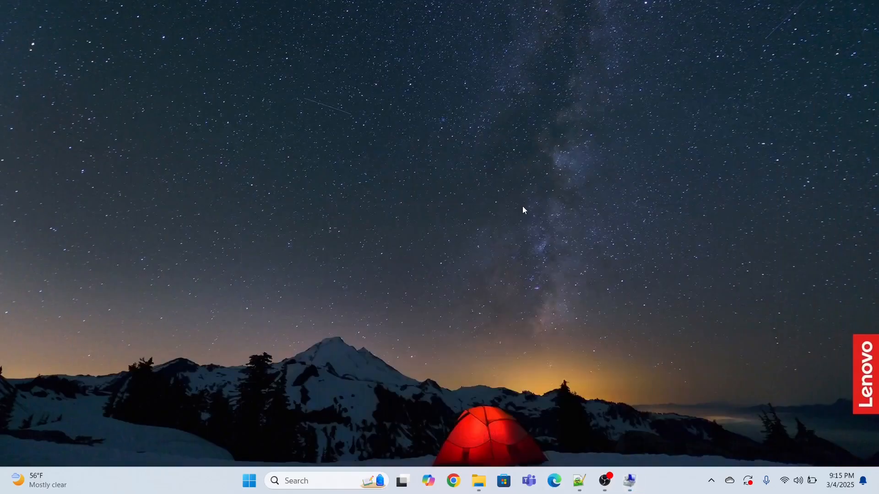